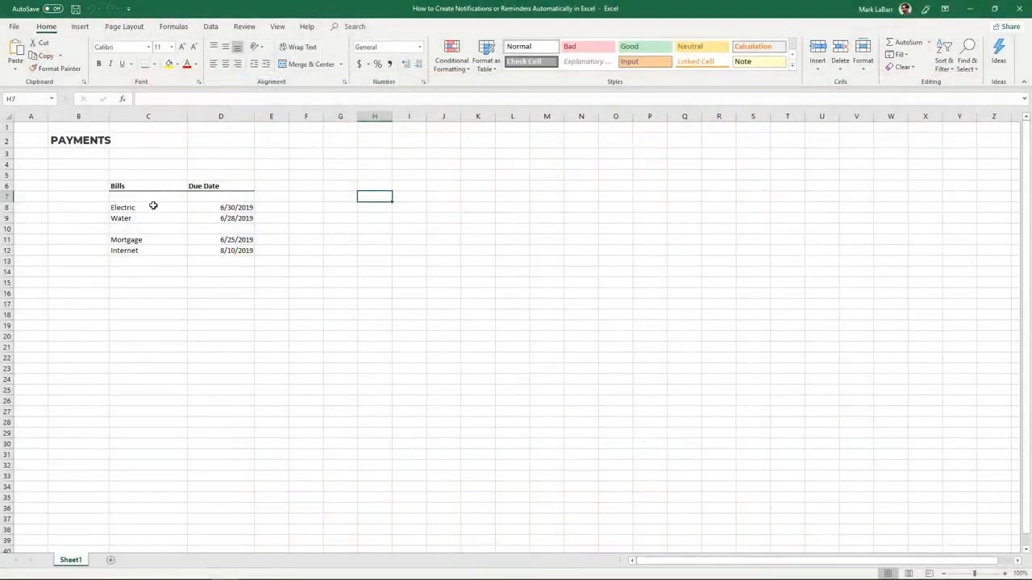
# - Examine the due dates listed for the electric, water, mortgage and internet bills
pyautogui.click(210, 208)
pyautogui.click(213, 218)
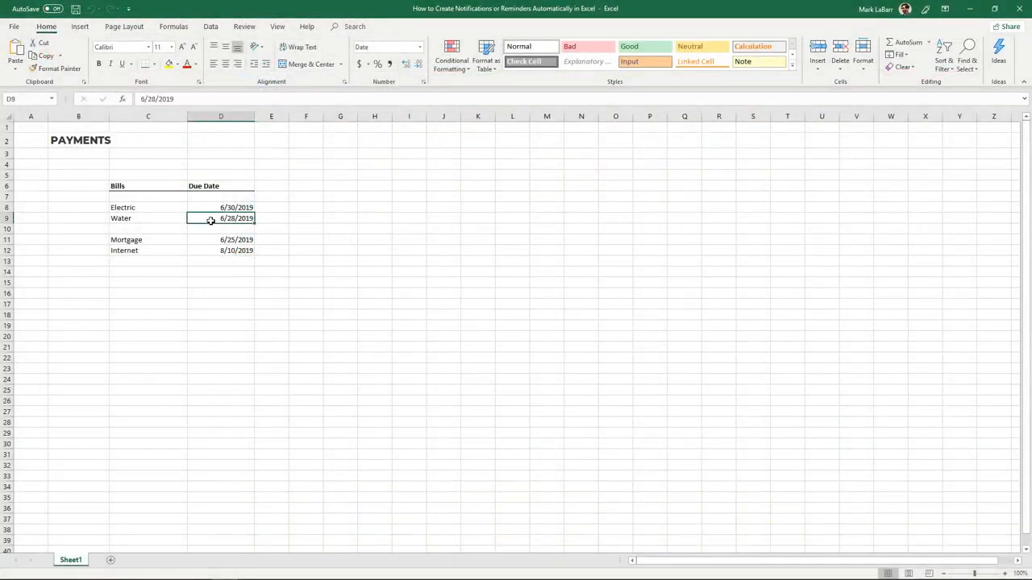
pyautogui.click(218, 239)
pyautogui.click(224, 208)
pyautogui.moveTo(223, 208); pyautogui.dragTo(219, 283)
pyautogui.click(282, 223)
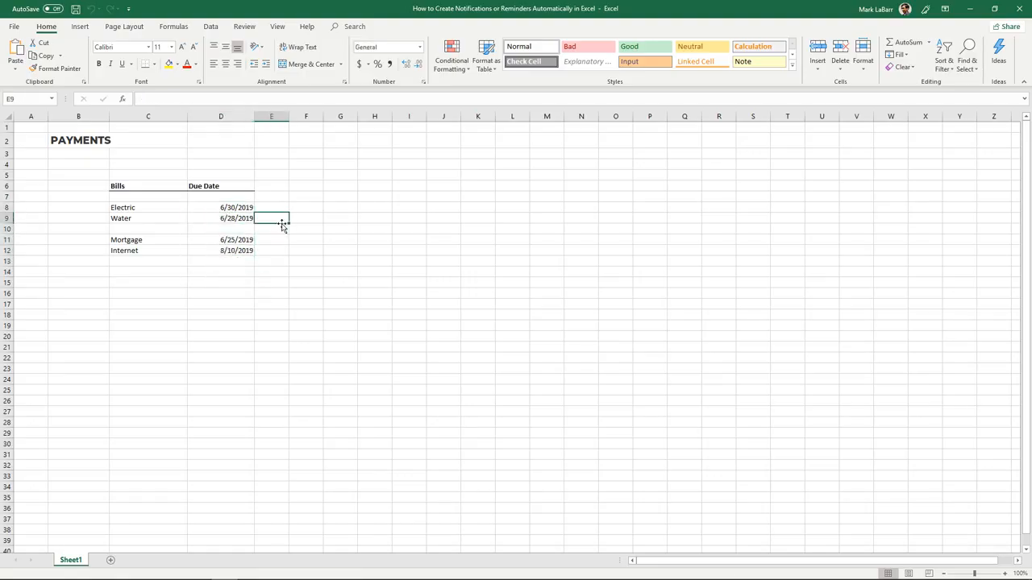
pyautogui.click(228, 209)
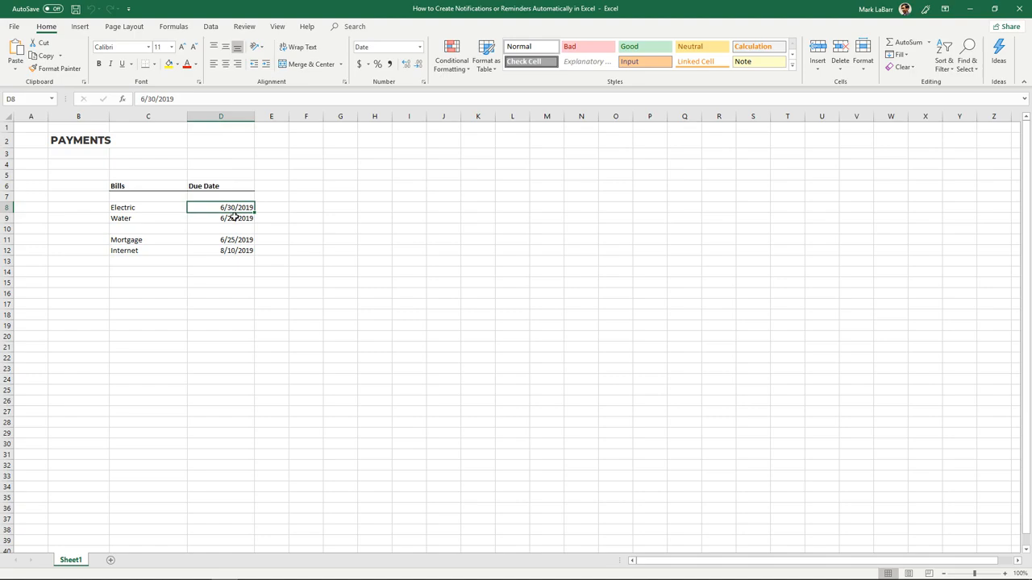
pyautogui.click(233, 218)
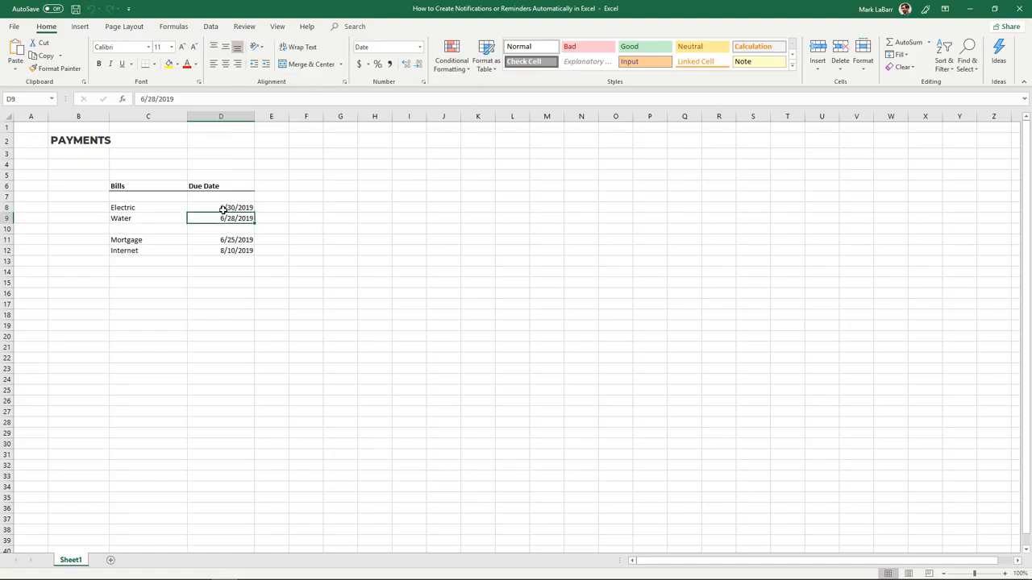
# - Start a new conditional formatting rule for the due dates in D8:D38 that uses a formula to determine which cells to format
pyautogui.moveTo(220, 208); pyautogui.dragTo(219, 531)
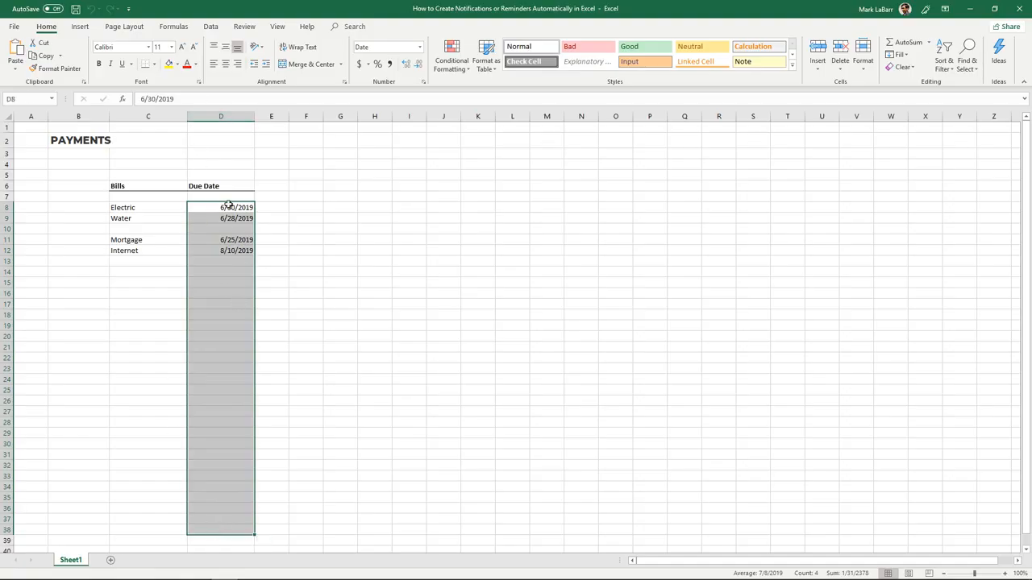
pyautogui.click(464, 62)
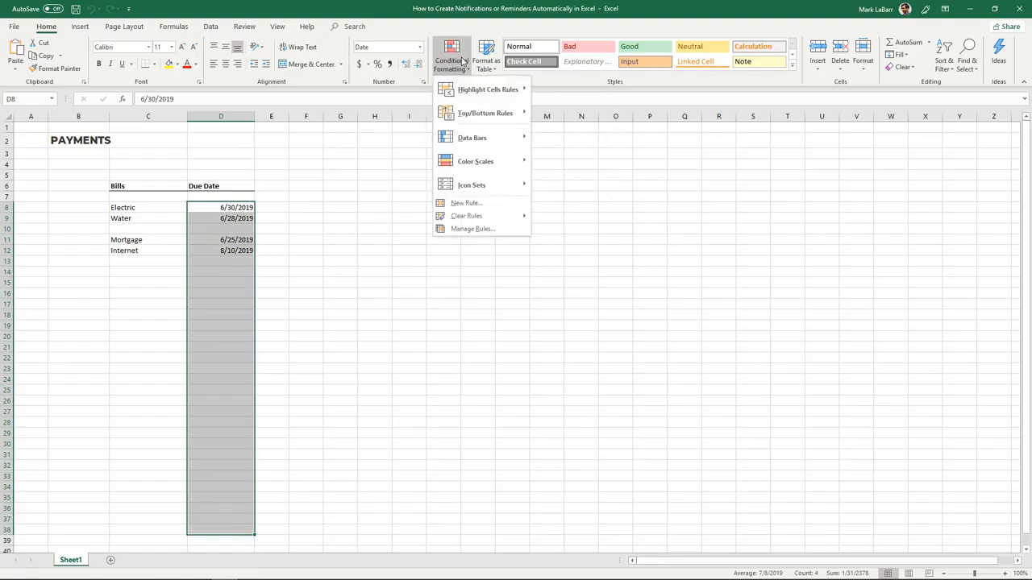
pyautogui.click(466, 205)
pyautogui.moveTo(463, 213); pyautogui.dragTo(508, 171)
pyautogui.click(482, 245)
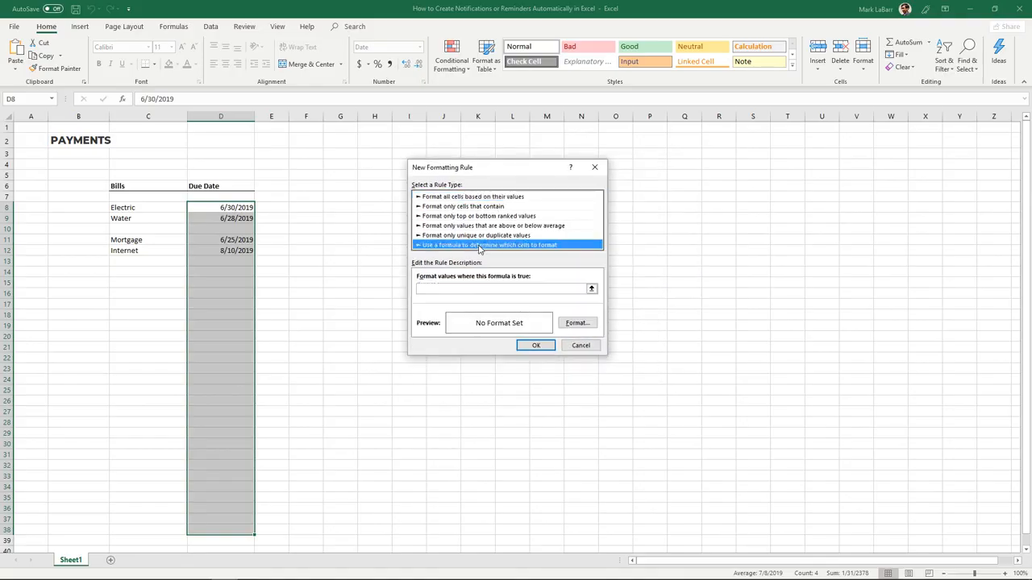
# - Enter the rule formula =AND(D8<>"", D8=TODAY()) so it matches non-empty due dates falling today
pyautogui.click(476, 290)
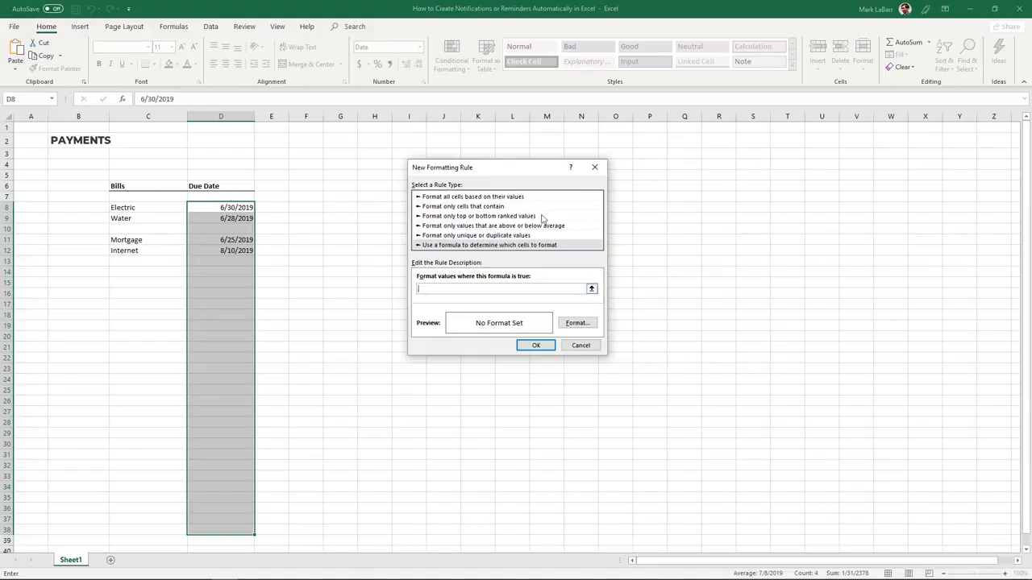
pyautogui.moveTo(509, 172); pyautogui.dragTo(507, 198)
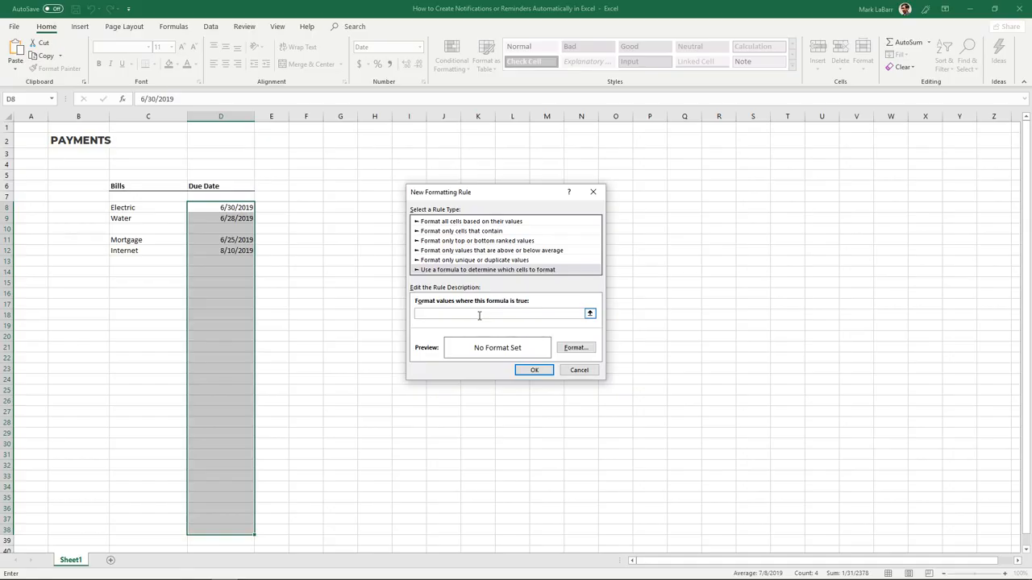
pyautogui.write('=')
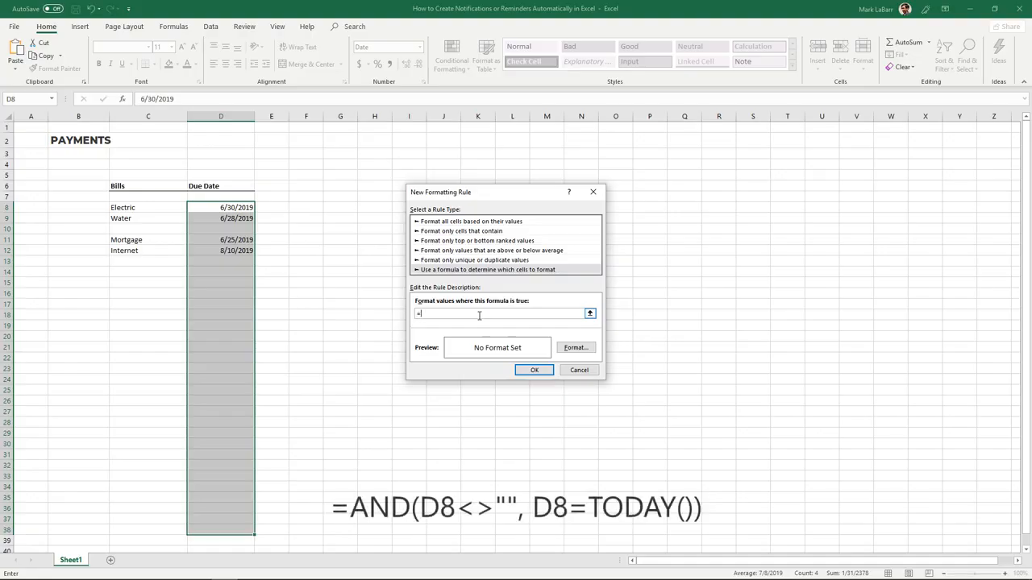
pyautogui.write('AND(D8')
pyautogui.write('<>"",')
pyautogui.write('D8=TODAY(')
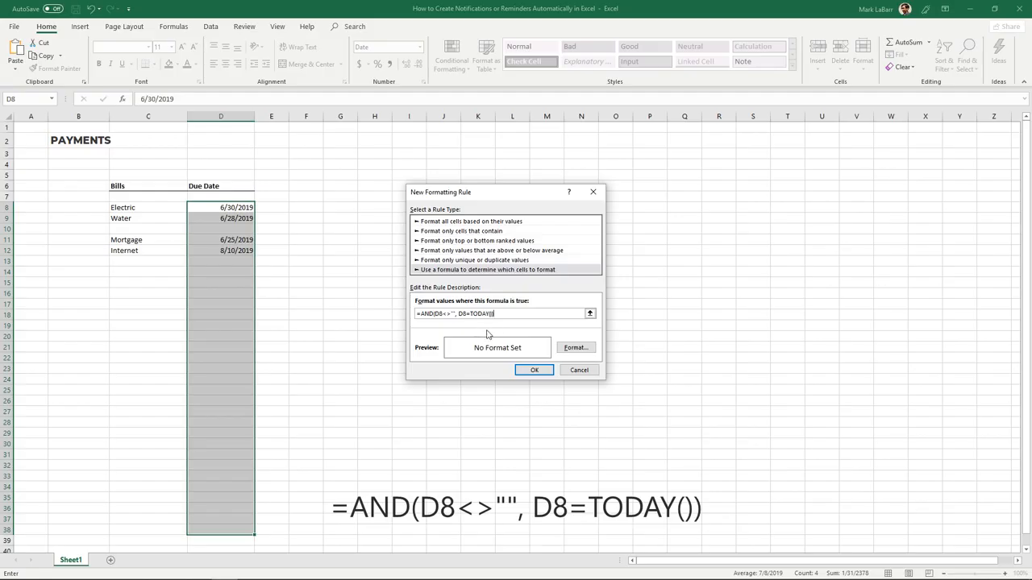
# - Set the font color of the due-today rule's format to white
pyautogui.click(575, 348)
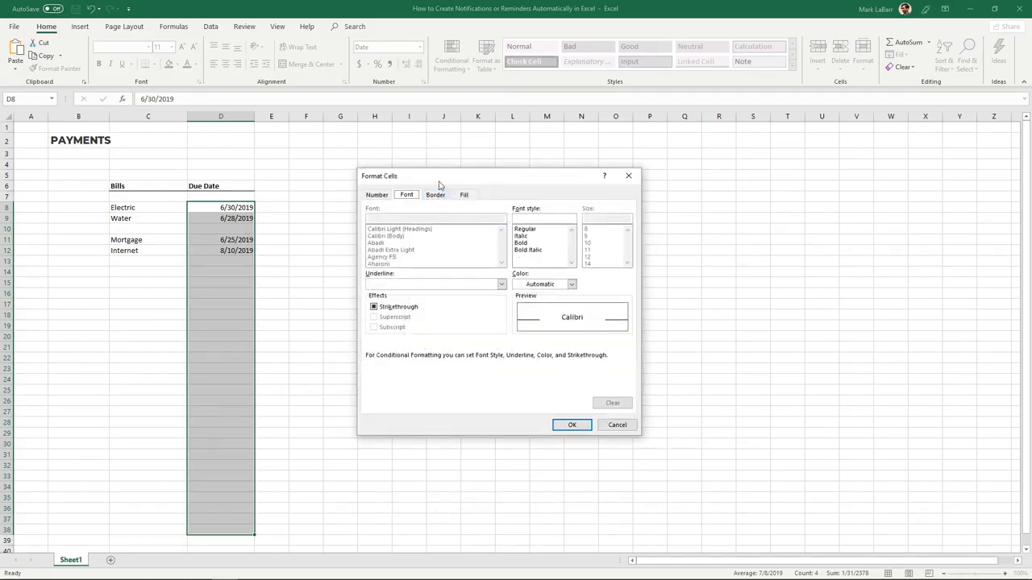
pyautogui.moveTo(439, 185); pyautogui.dragTo(474, 200)
pyautogui.click(413, 209)
pyautogui.click(442, 210)
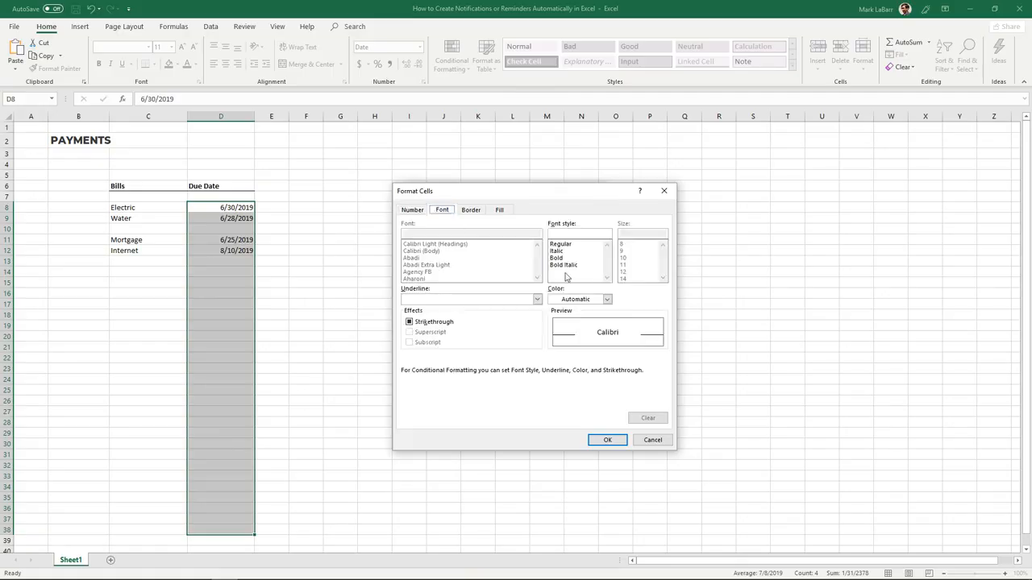
pyautogui.click(608, 299)
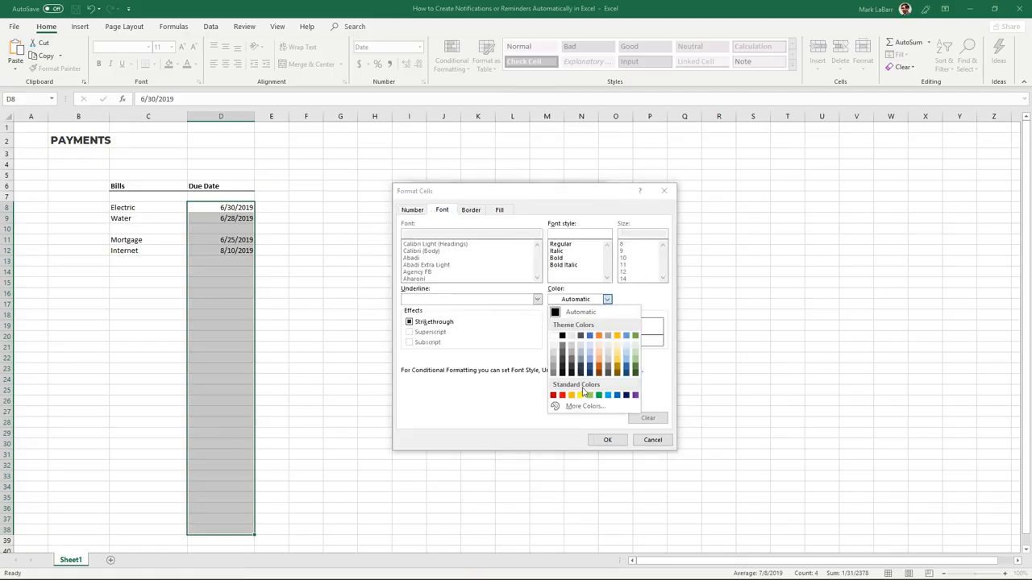
pyautogui.click(553, 335)
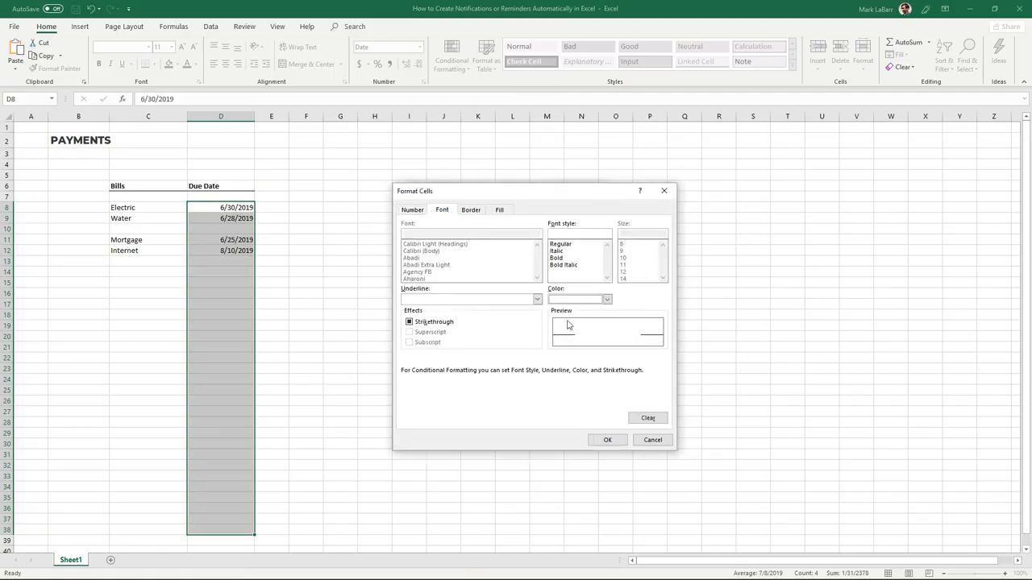
# - Give the due-today rule a bright red fill and apply the rule to the due dates
pyautogui.click(500, 210)
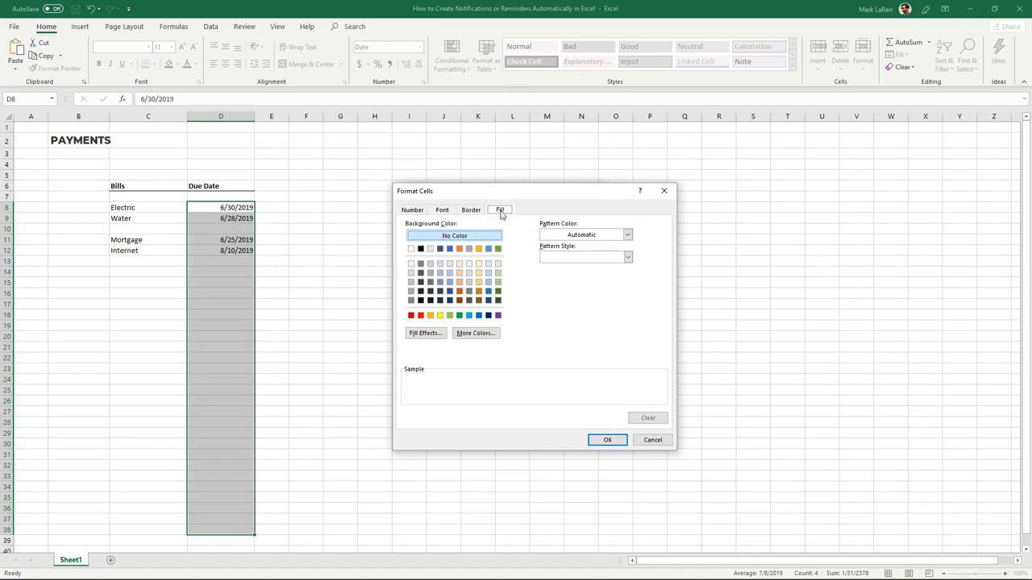
pyautogui.click(421, 316)
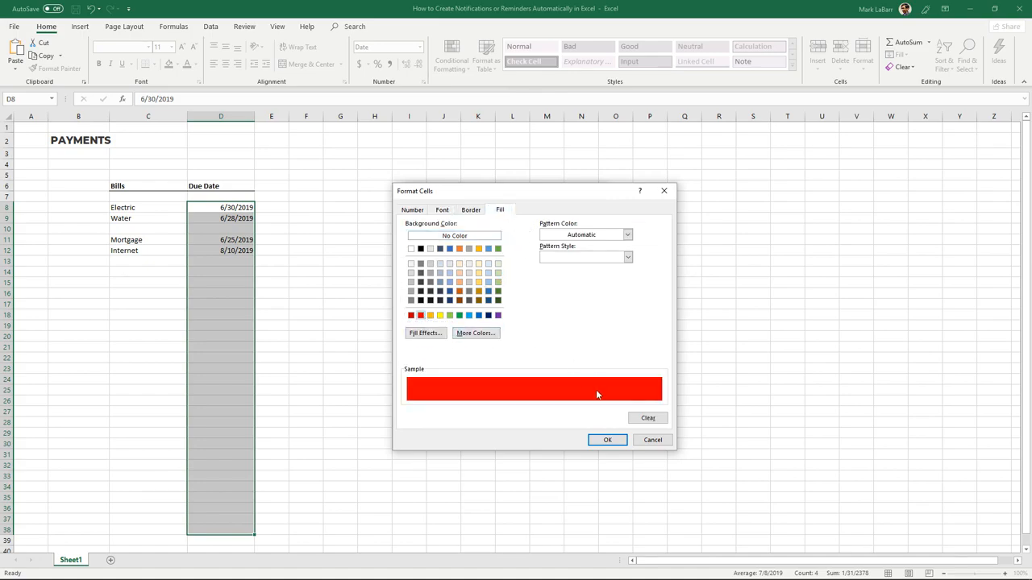
pyautogui.click(603, 442)
pyautogui.click(540, 371)
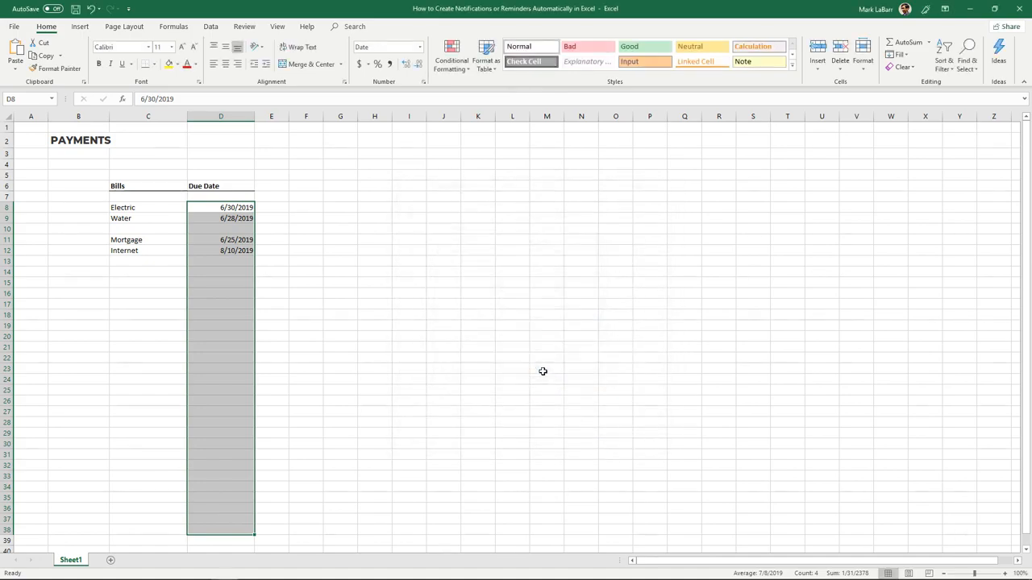
# - Set the mortgage due date in D11 to 6/26 to test the rule
pyautogui.click(234, 240)
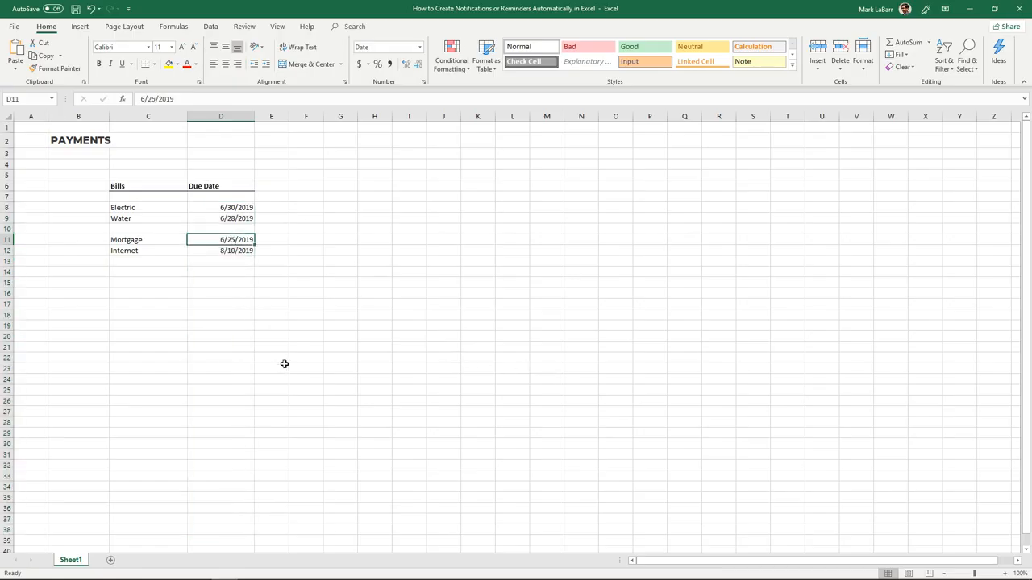
pyautogui.write('6/26')
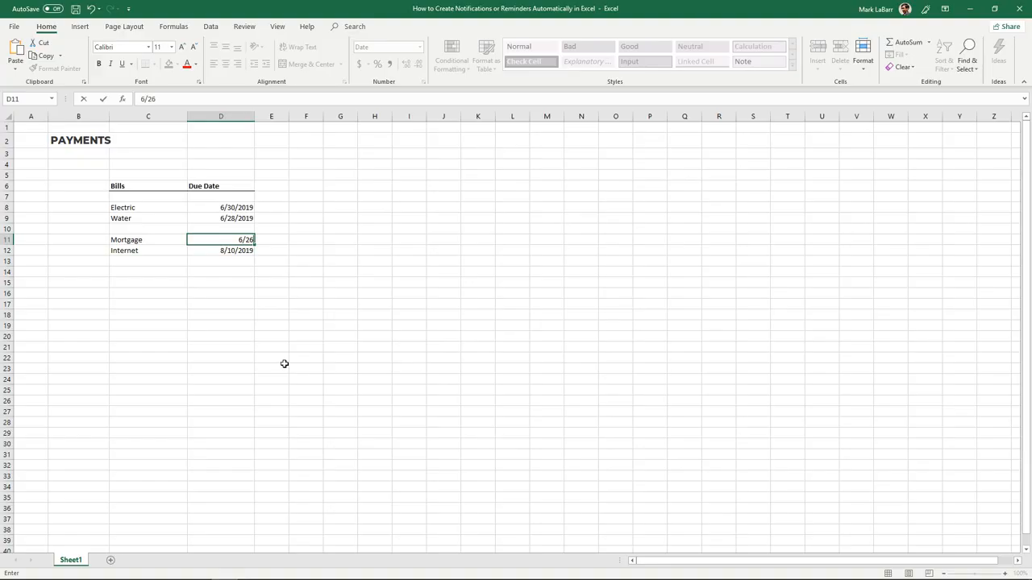
pyautogui.press('Return')
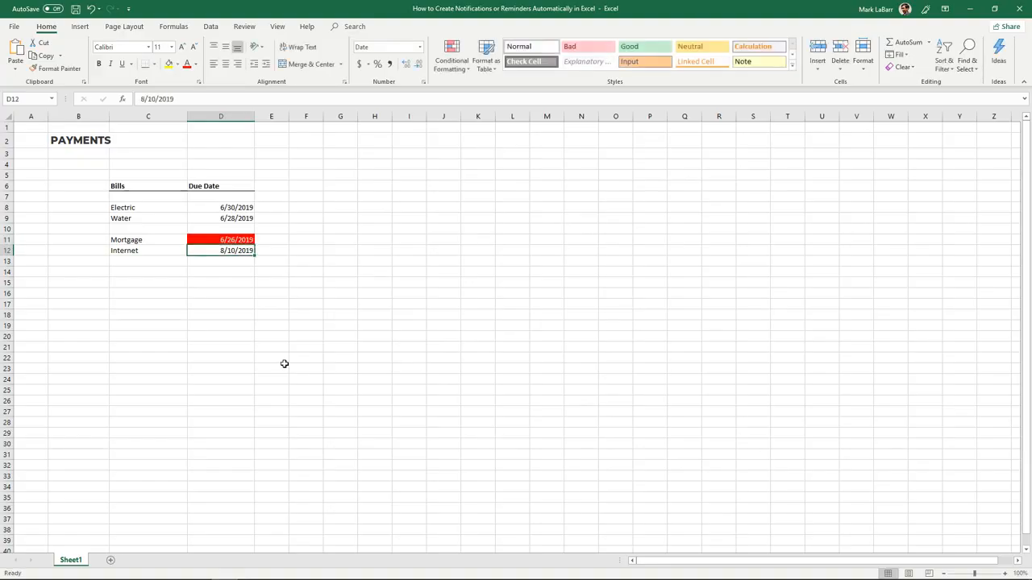
# - Check the formatting of the mortgage due date against the other due dates in column D
pyautogui.click(232, 242)
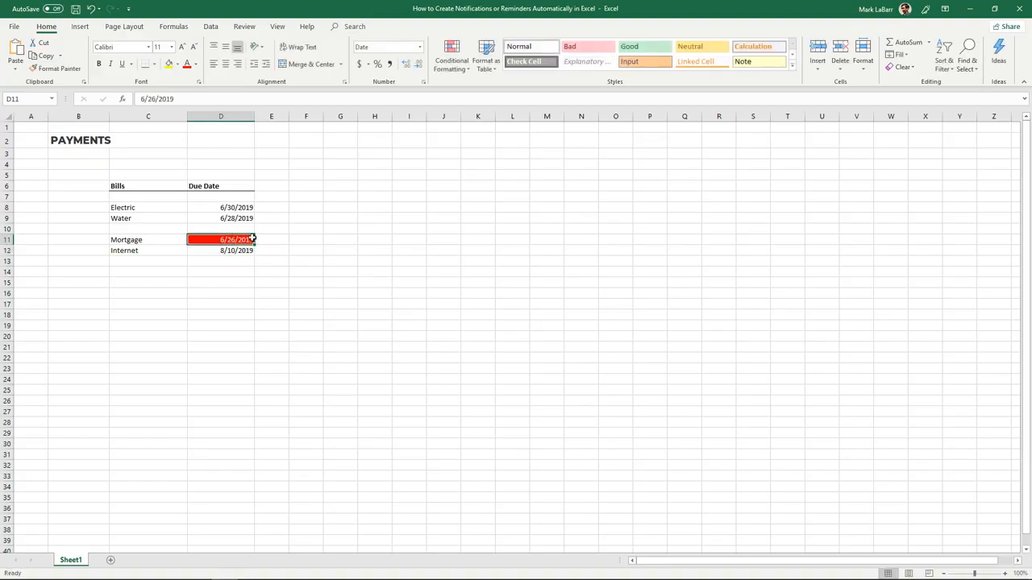
pyautogui.click(234, 211)
pyautogui.moveTo(229, 229); pyautogui.dragTo(217, 438)
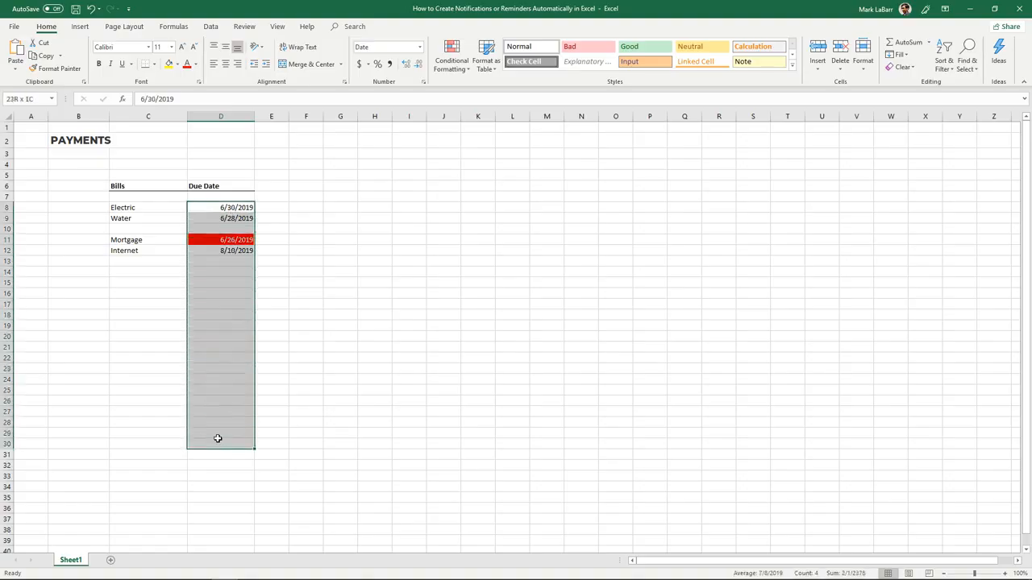
pyautogui.click(229, 282)
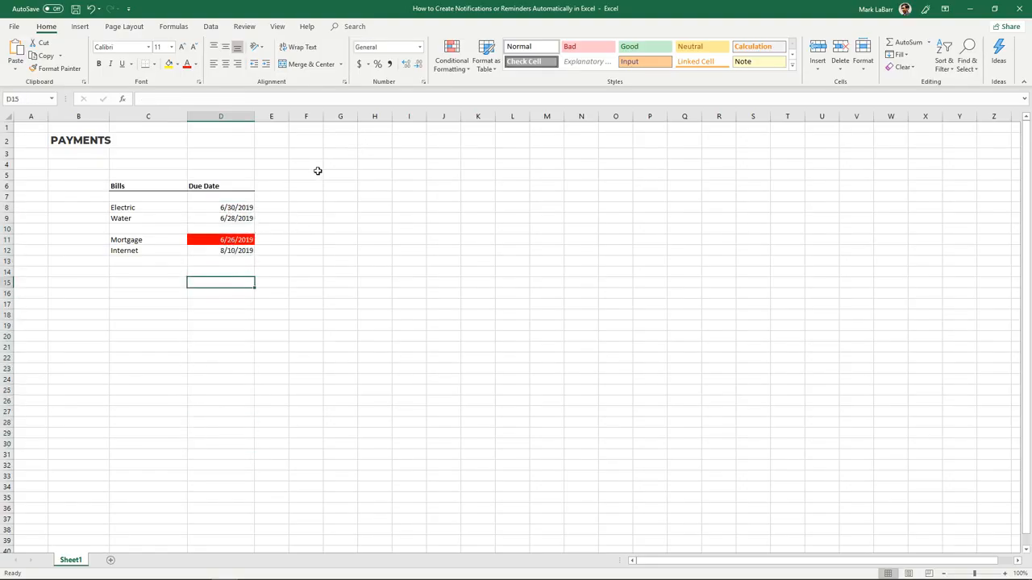
pyautogui.click(240, 218)
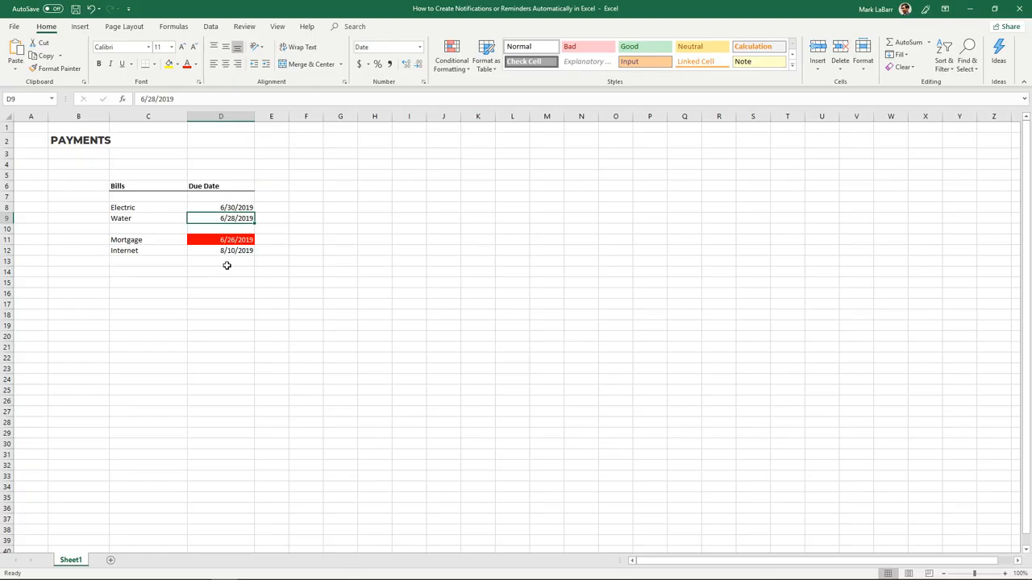
pyautogui.click(226, 208)
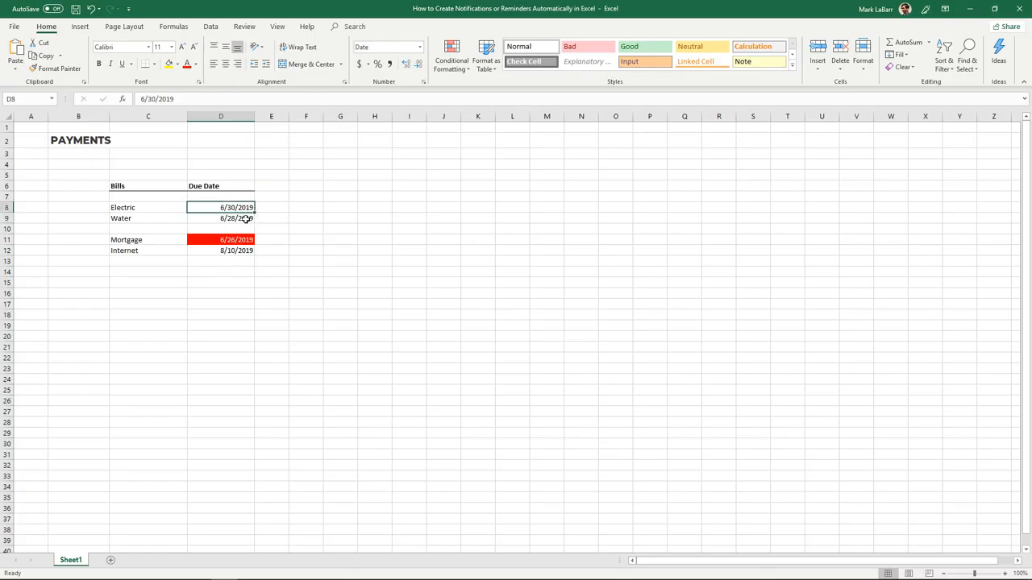
pyautogui.click(240, 219)
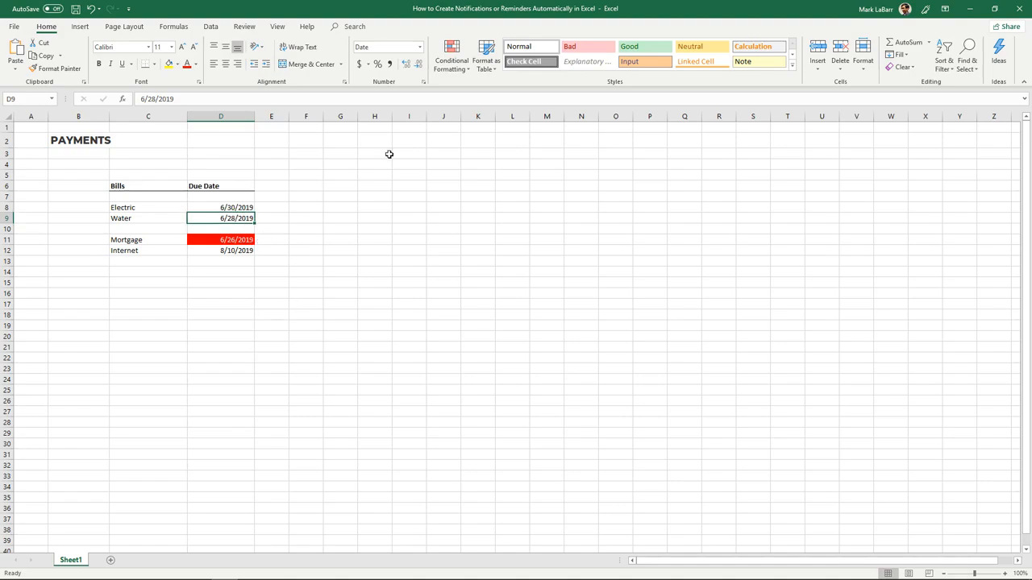
pyautogui.click(227, 240)
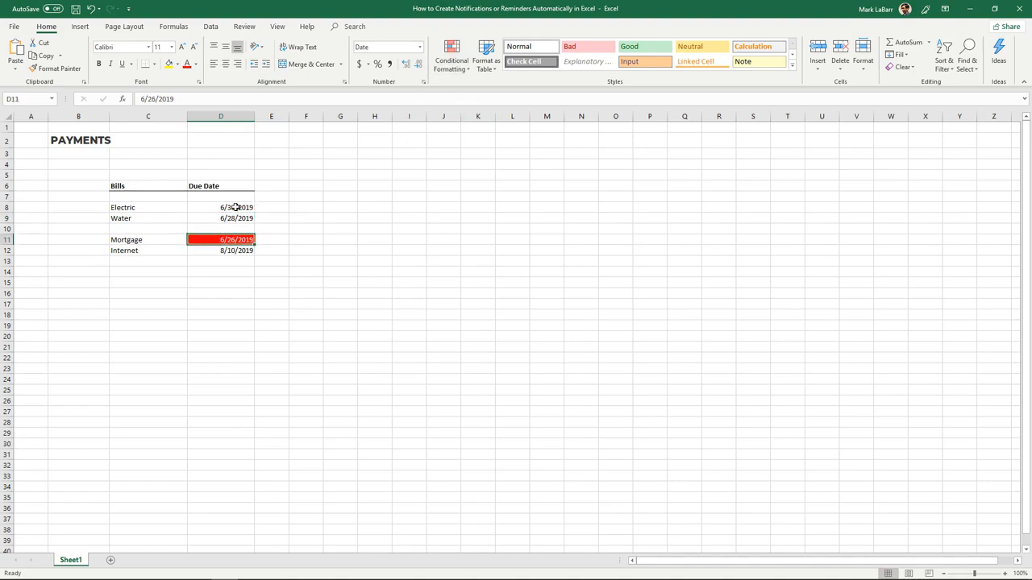
# - Start a second formula-based conditional formatting rule for the due dates in D8:D39
pyautogui.moveTo(235, 207); pyautogui.dragTo(232, 540)
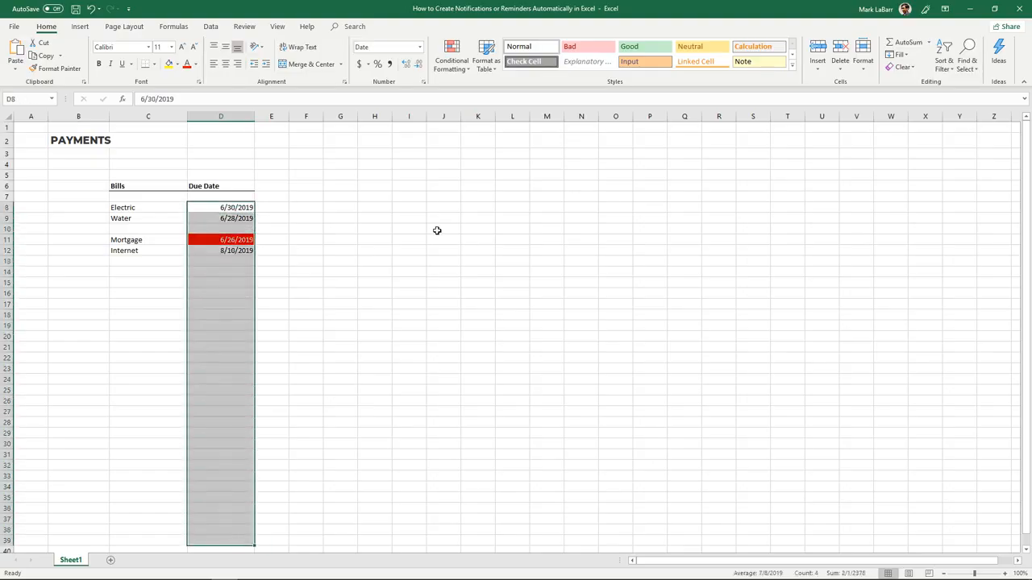
pyautogui.click(452, 58)
pyautogui.click(455, 203)
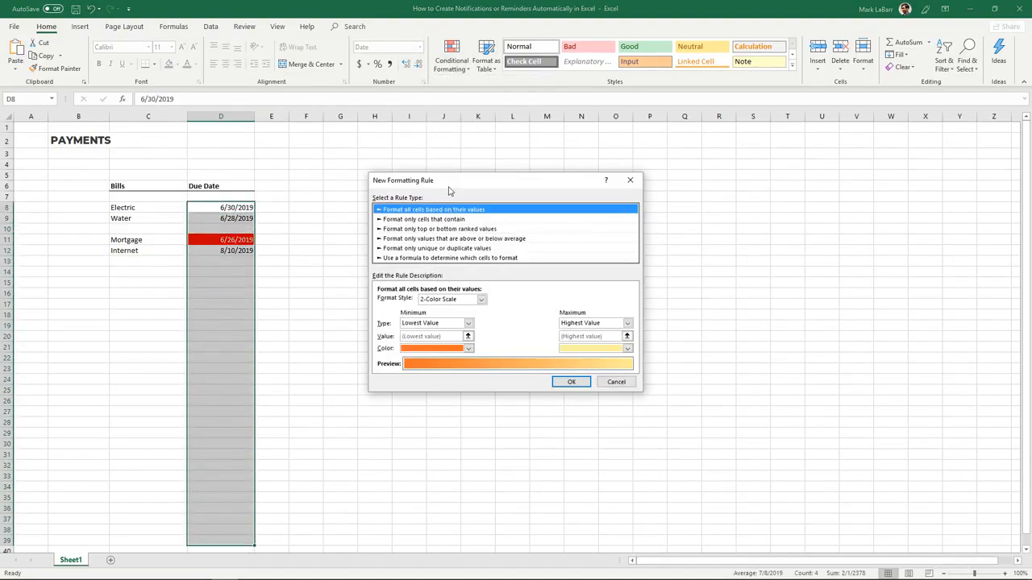
pyautogui.click(439, 313)
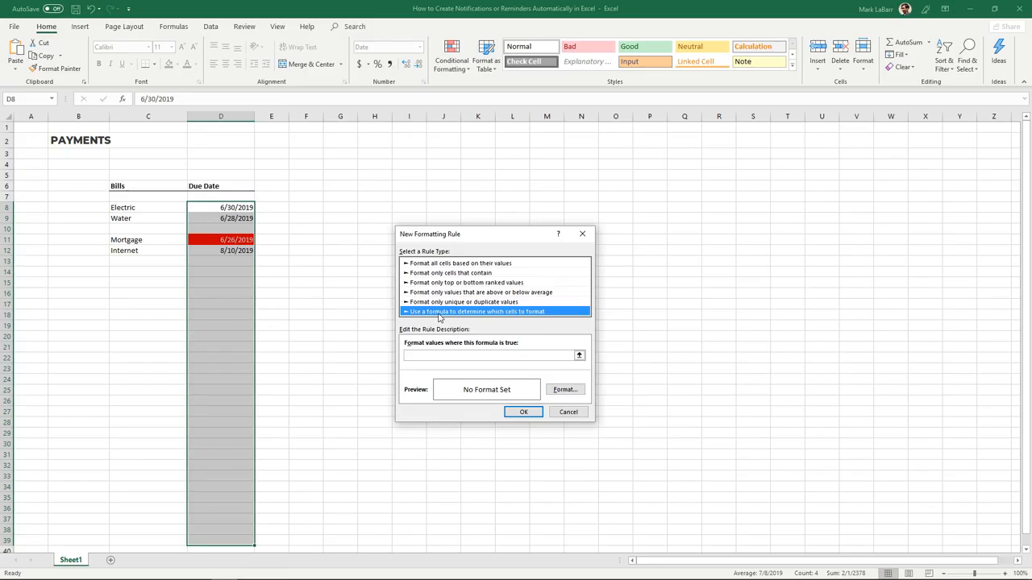
# - Enter the rule formula =AND(D8<>"", AND(D8>TODAY(), D8<TODAY()+4)) to match bills due within the next three days
pyautogui.click(442, 357)
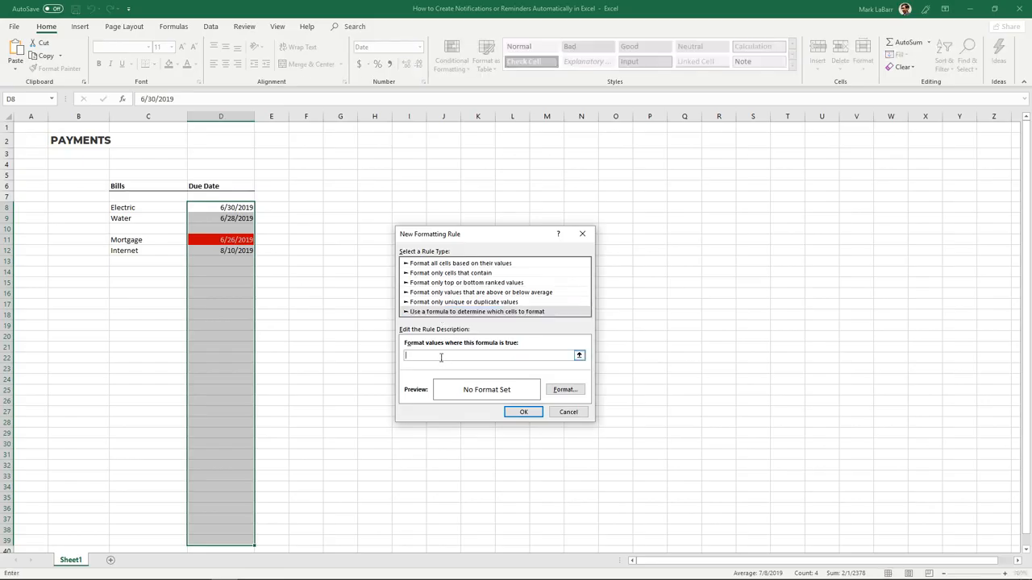
pyautogui.write('=AND')
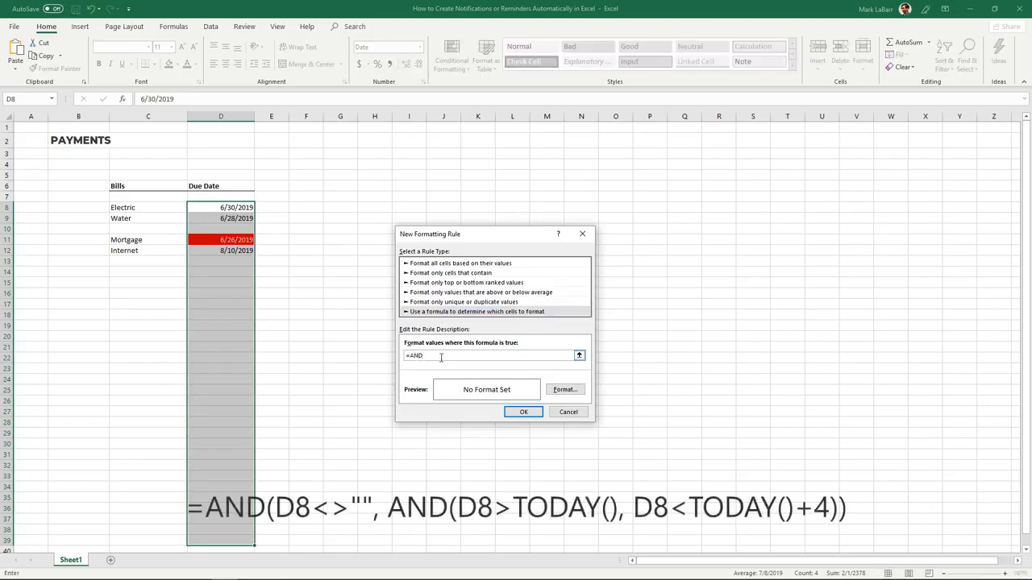
pyautogui.write('(D8<>"",')
pyautogui.write('AND(D8>t')
pyautogui.press('BackSpace')
pyautogui.write('TODAY(), D8')
pyautogui.write('<TODAY()+')
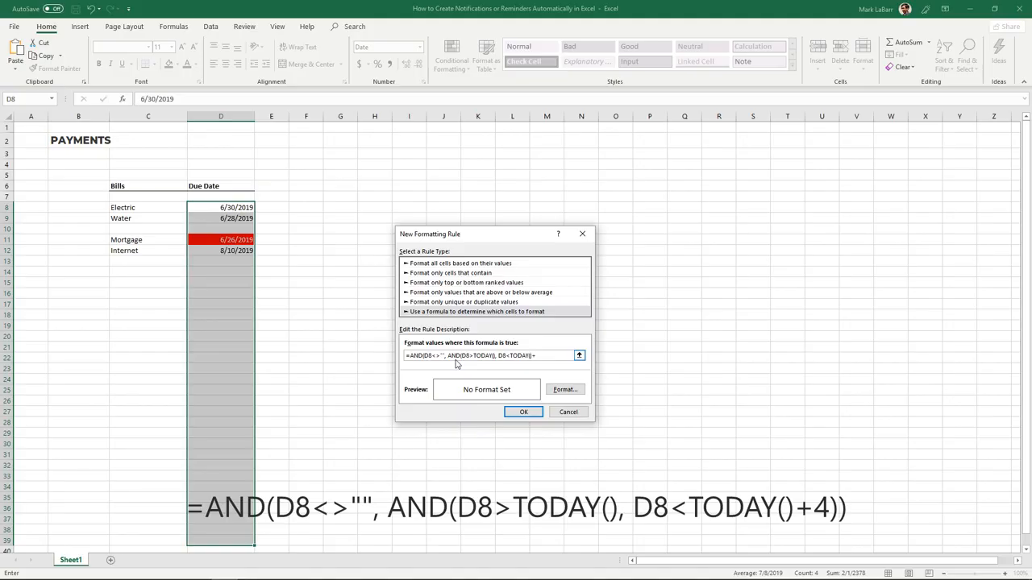
pyautogui.write('3')
pyautogui.press('BackSpace')
pyautogui.write('4')
# - Give the three-day reminder rule an orange fill with white font colour and apply it to the due dates
pyautogui.click(572, 390)
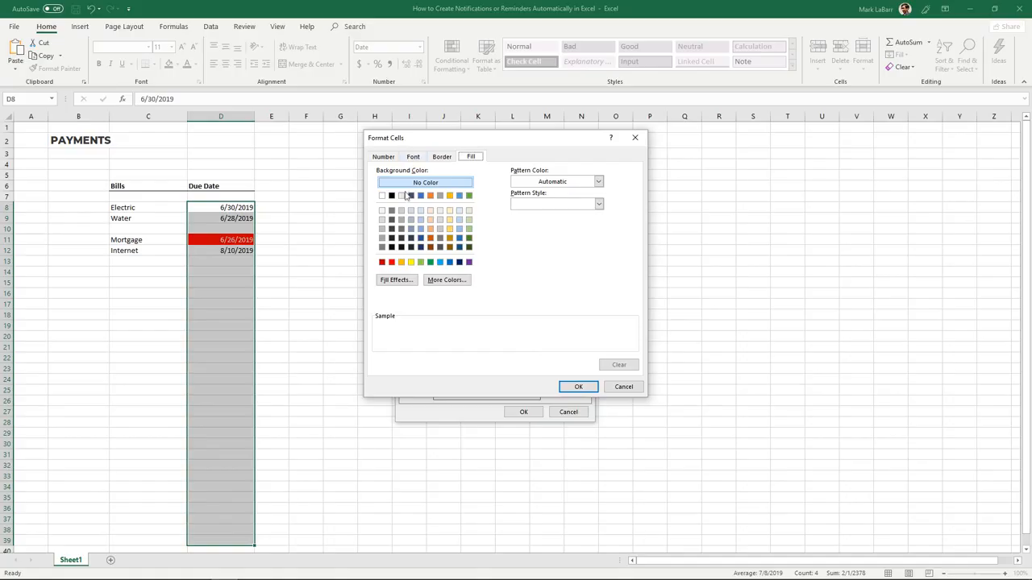
pyautogui.click(401, 262)
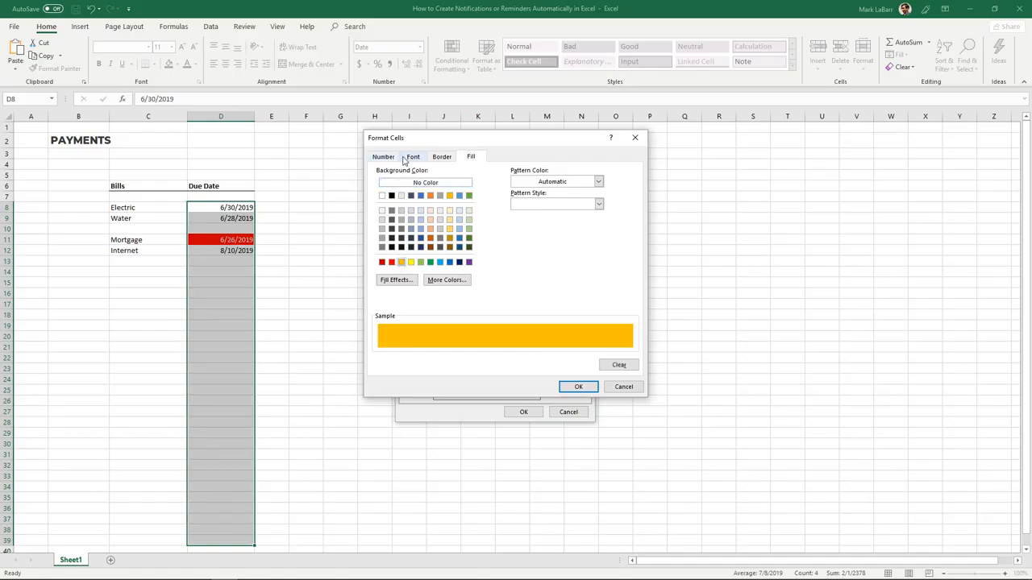
pyautogui.click(412, 156)
pyautogui.click(576, 246)
pyautogui.click(525, 282)
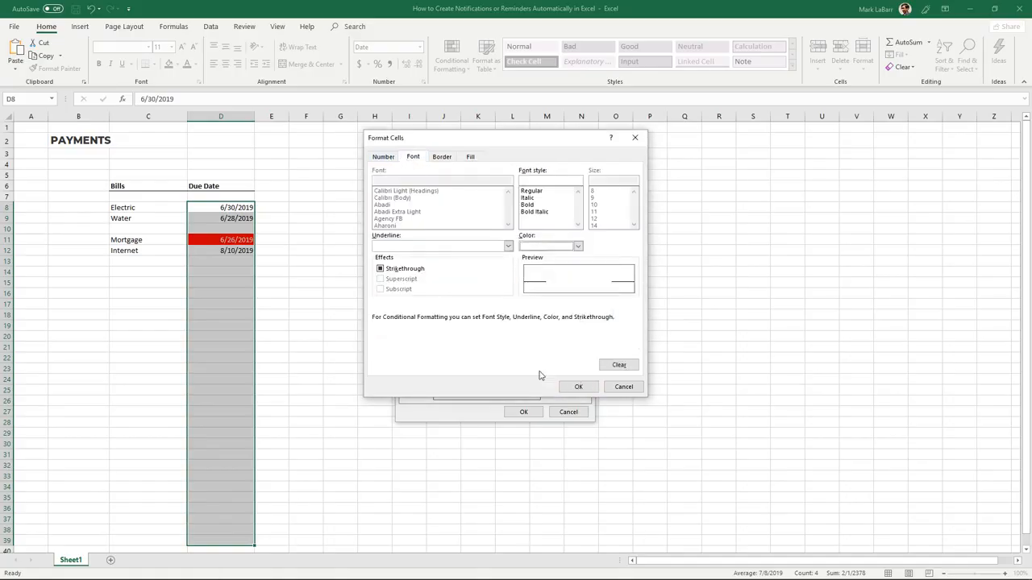
pyautogui.click(578, 387)
pyautogui.click(528, 412)
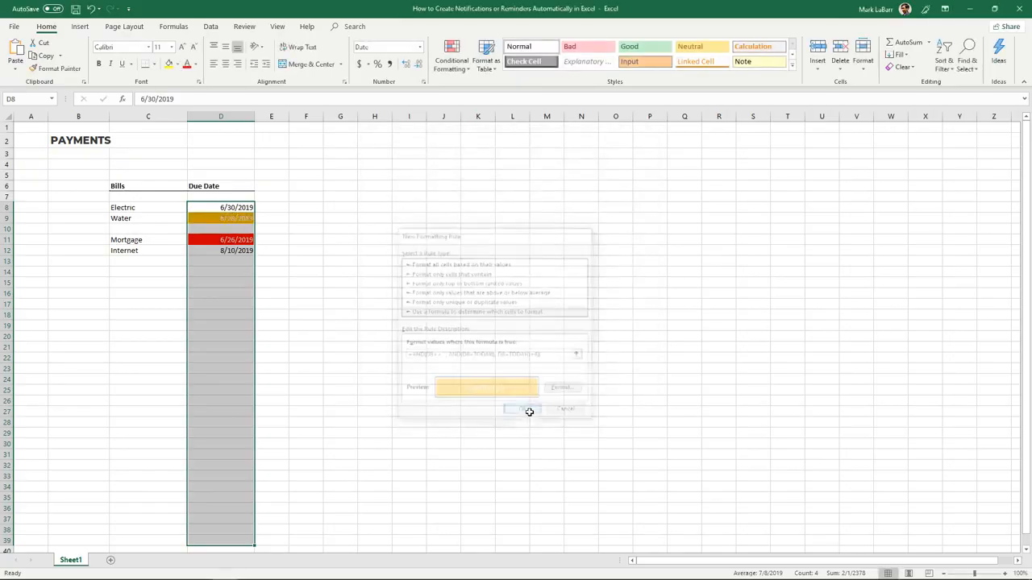
pyautogui.click(274, 240)
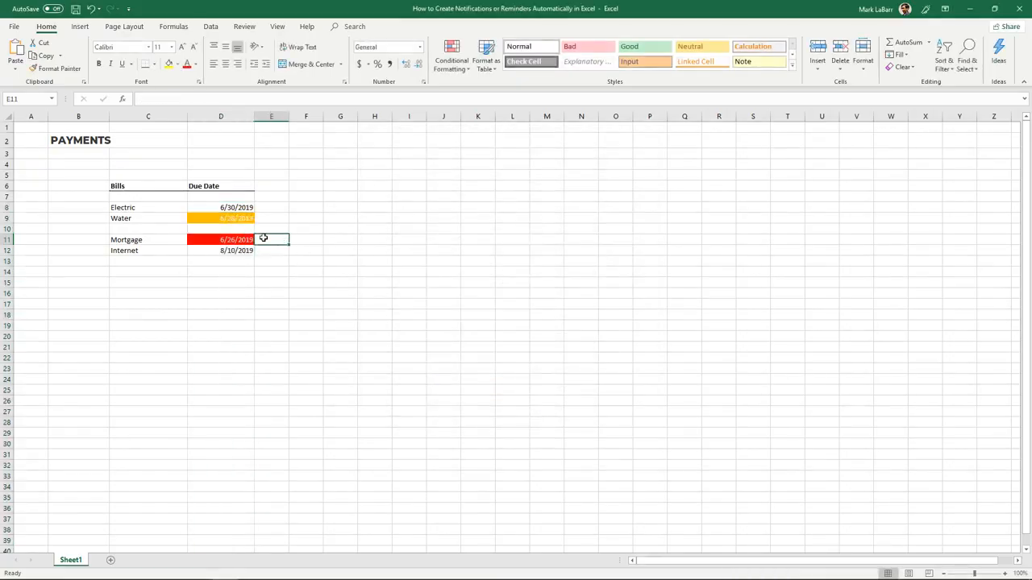
# - Set the Electric due date in D8 to 6/29 to test the three-day reminder rule
pyautogui.click(236, 218)
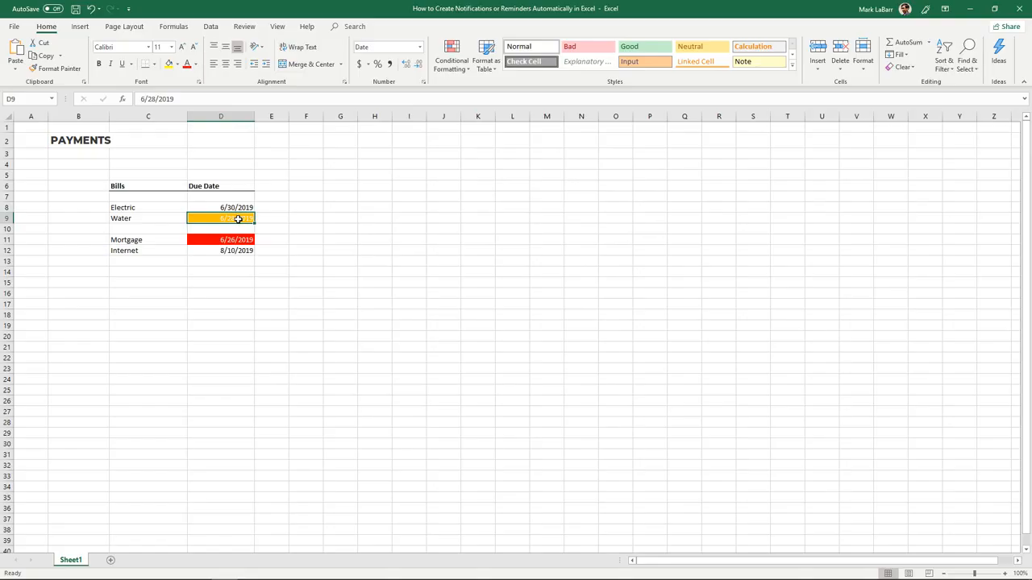
pyautogui.click(241, 207)
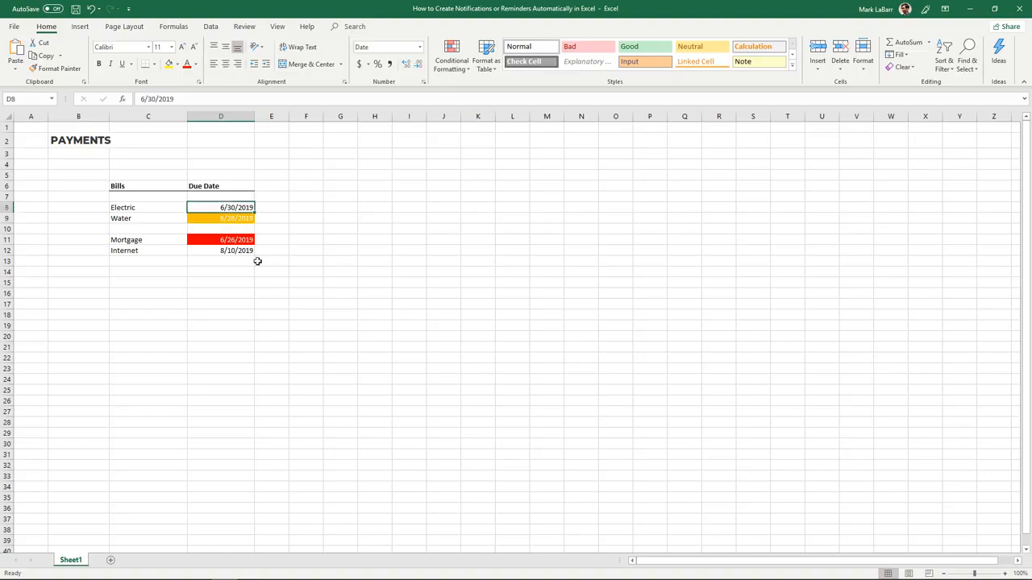
pyautogui.write('6/29')
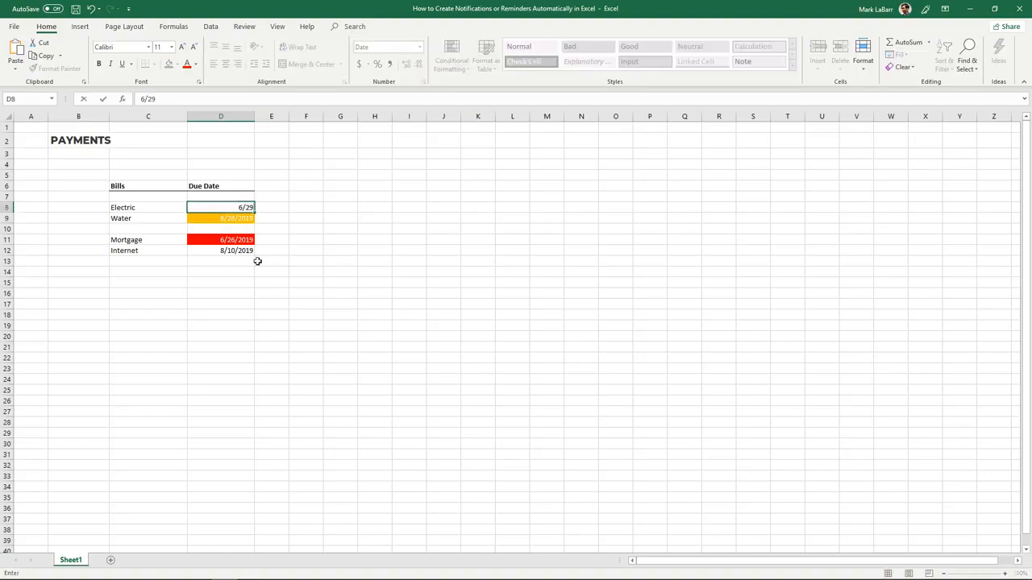
pyautogui.press('Return')
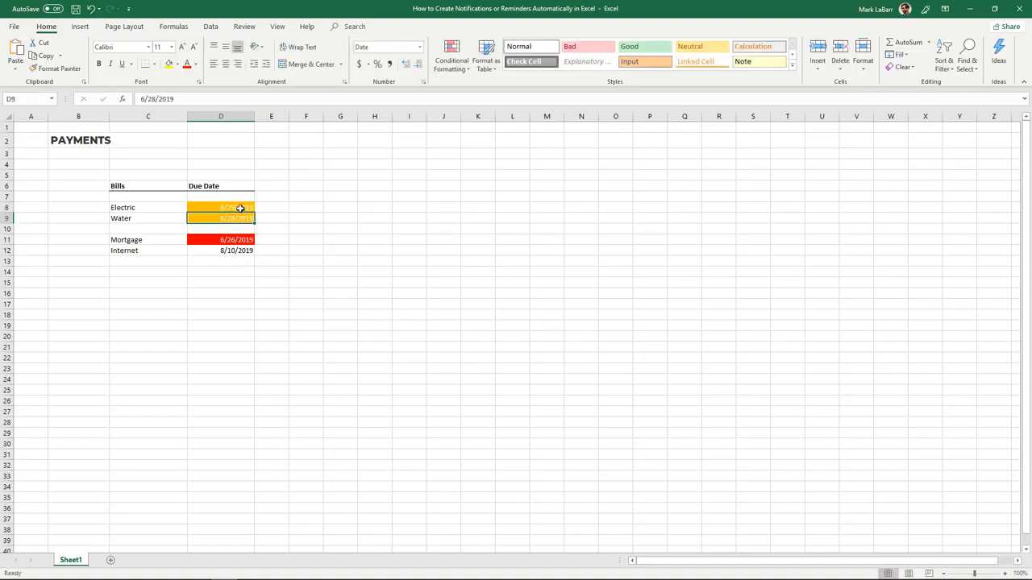
# - Compare the reminder formatting of the Internet, Mortgage and Electric due dates in column D
pyautogui.click(279, 227)
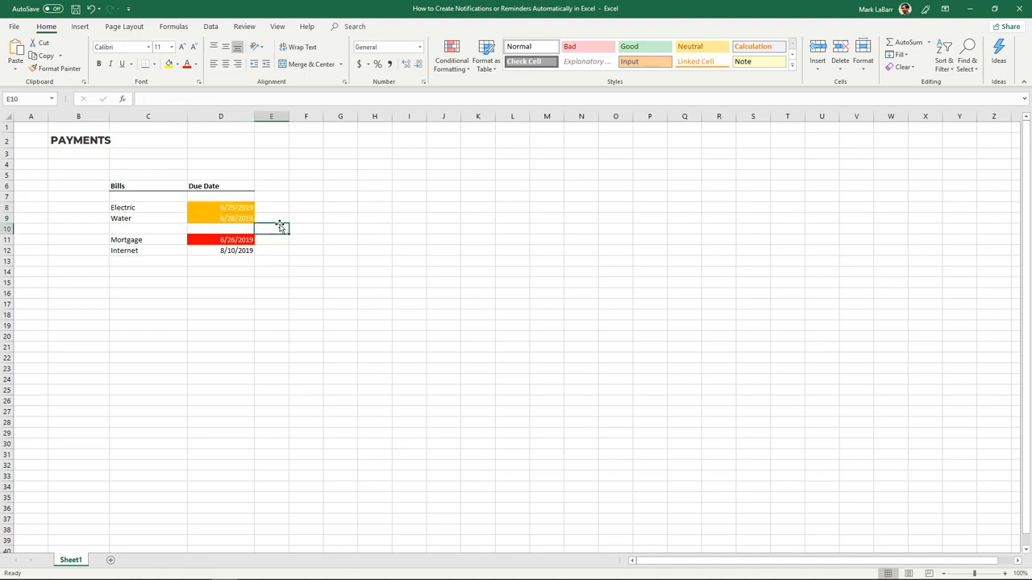
pyautogui.click(231, 251)
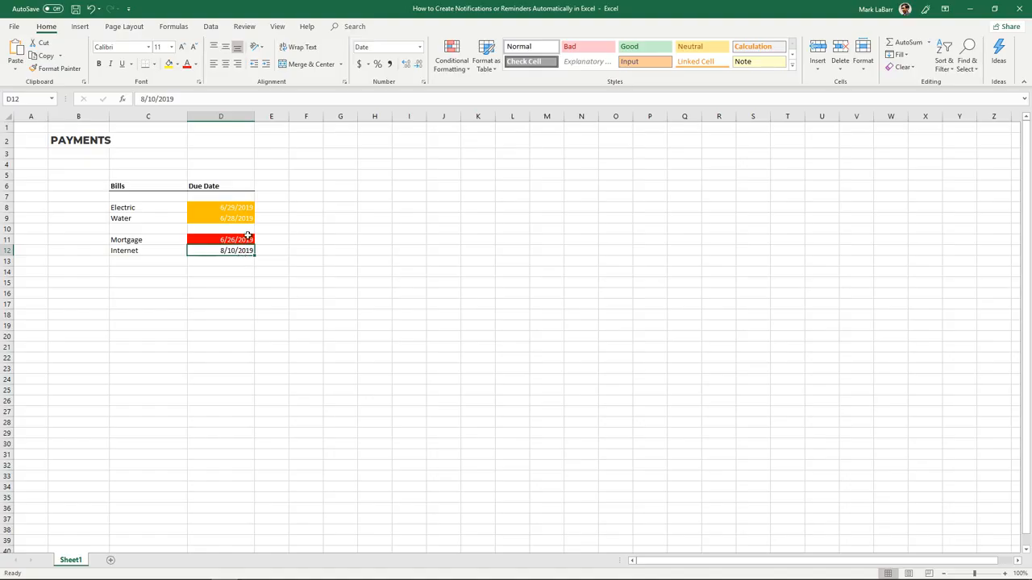
pyautogui.click(249, 238)
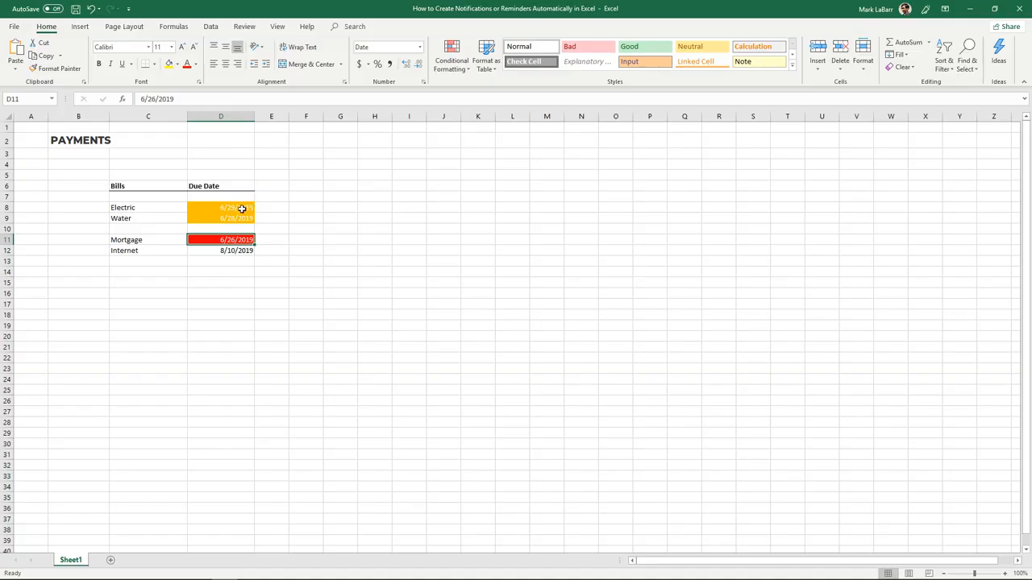
pyautogui.click(243, 208)
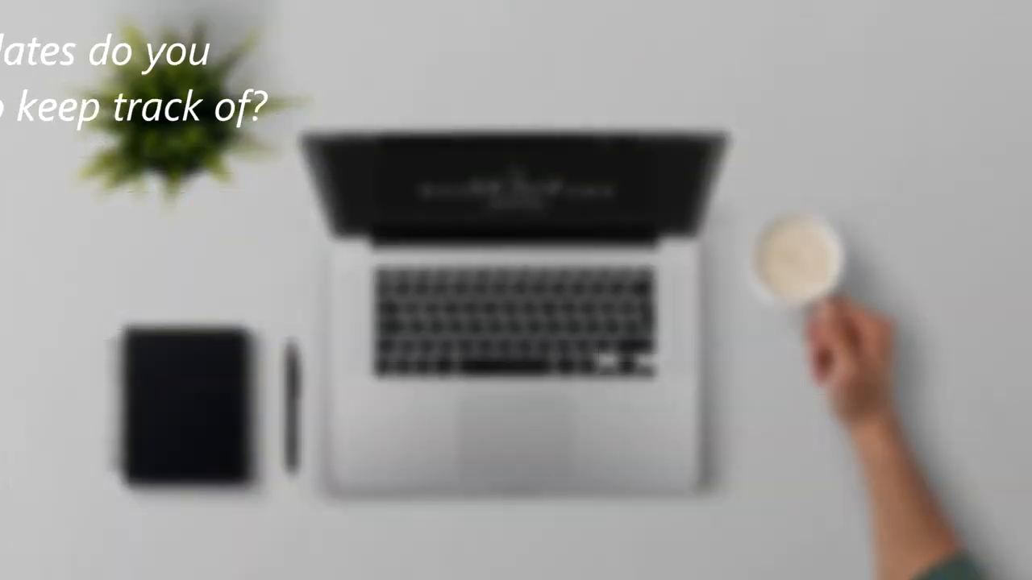